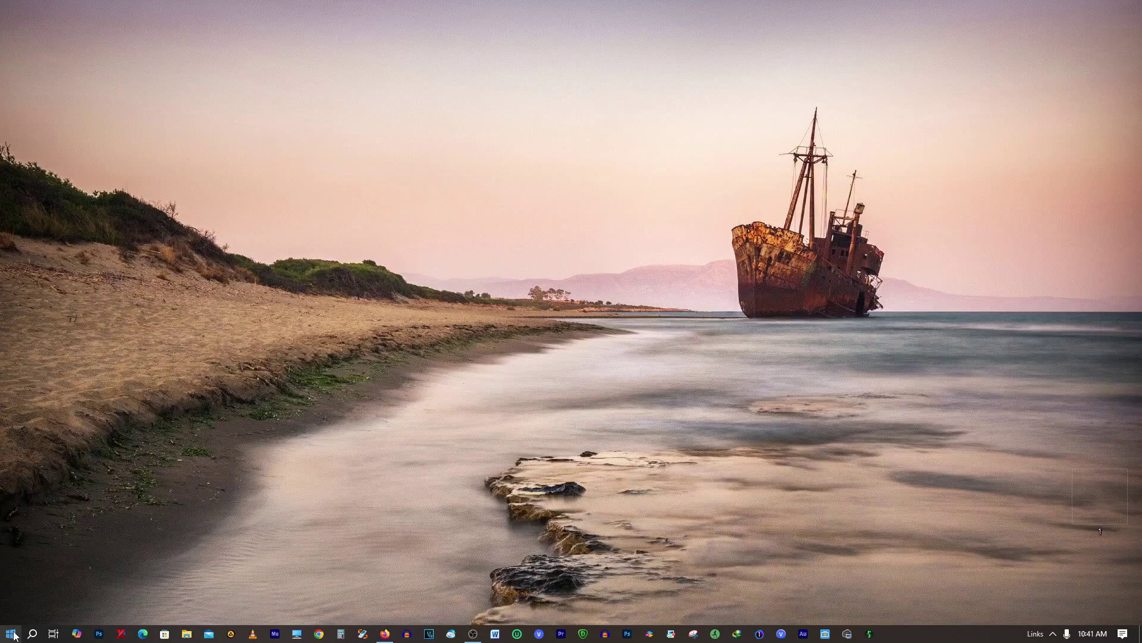
Open Windows Search from the taskbar.
click(33, 634)
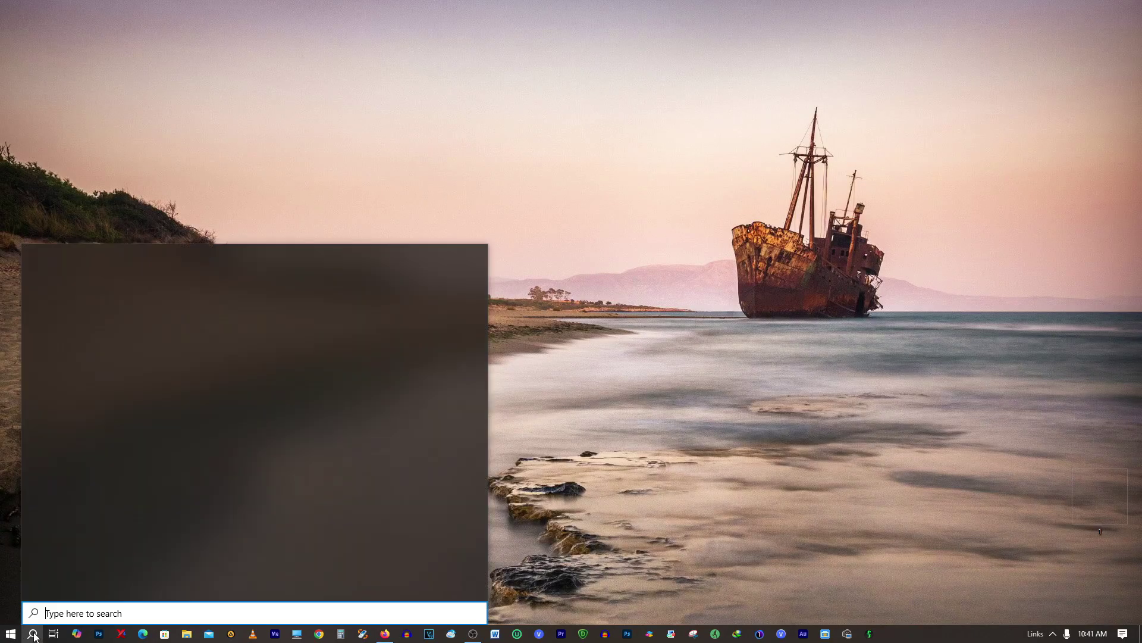
Search for 'scan' and launch the Scan app from Best match.
text(sc)
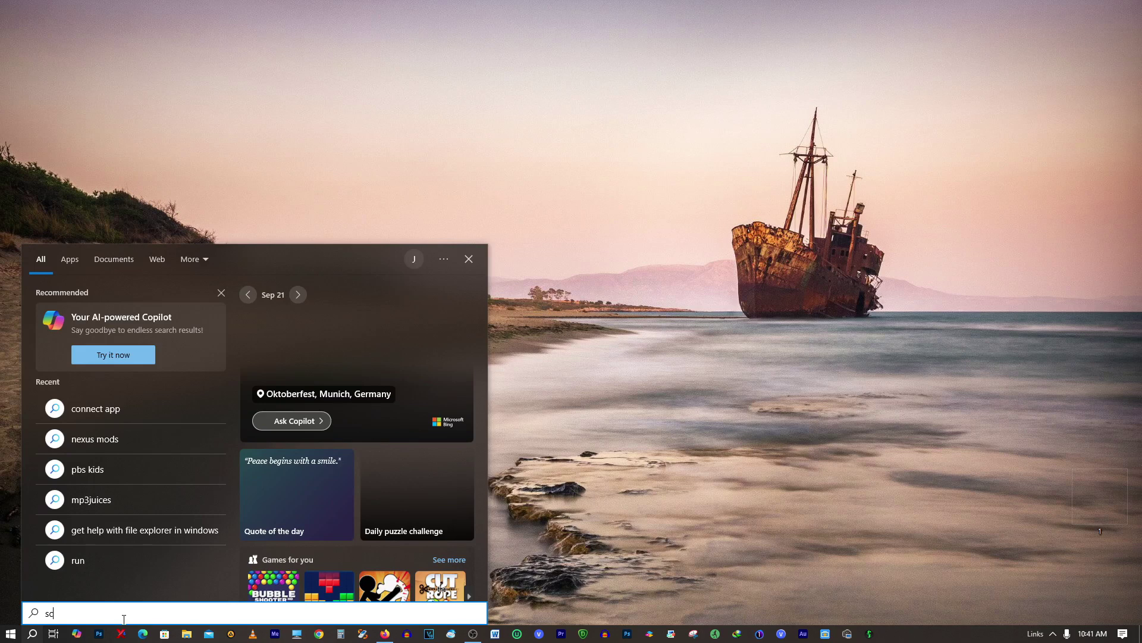
text(an)
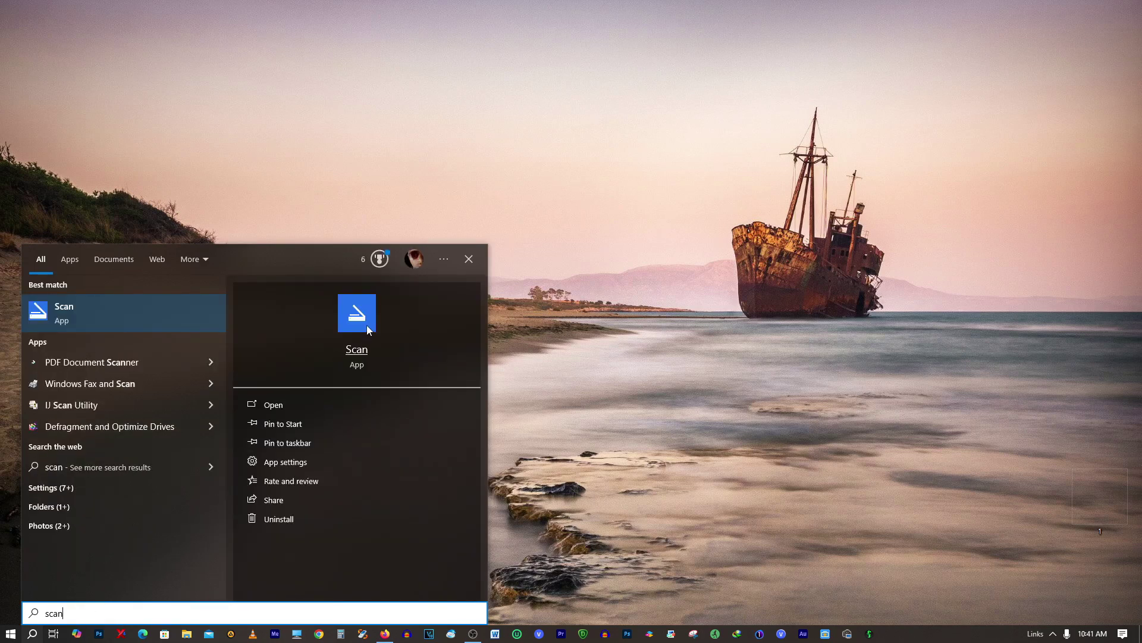
click(350, 319)
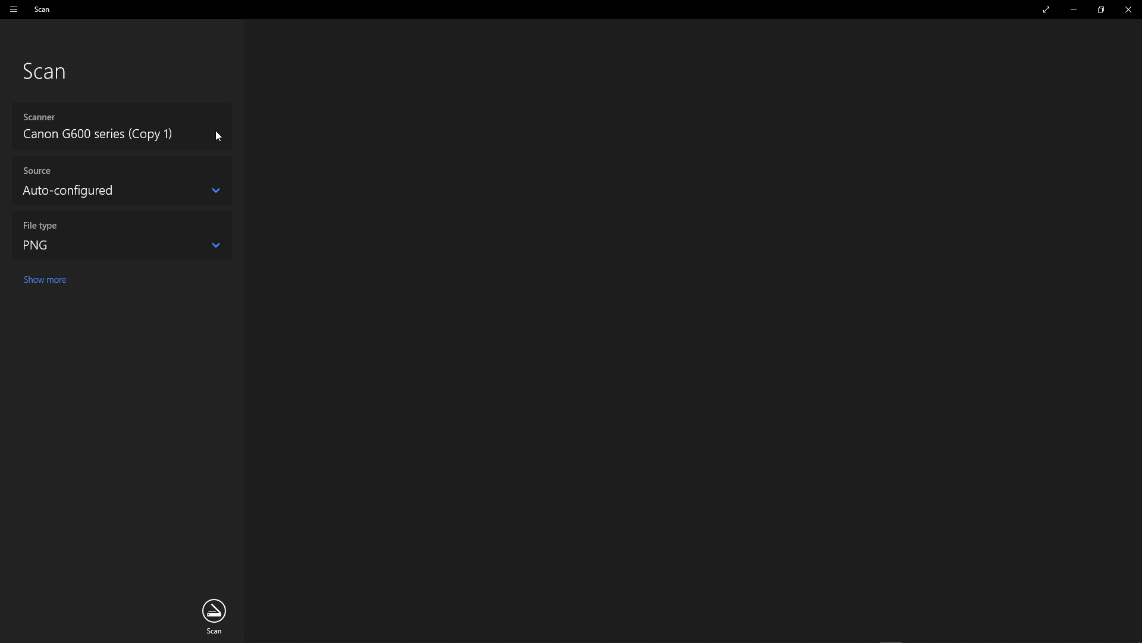
Switch the file type to JPEG, set it back to PNG, and start the scan.
click(216, 247)
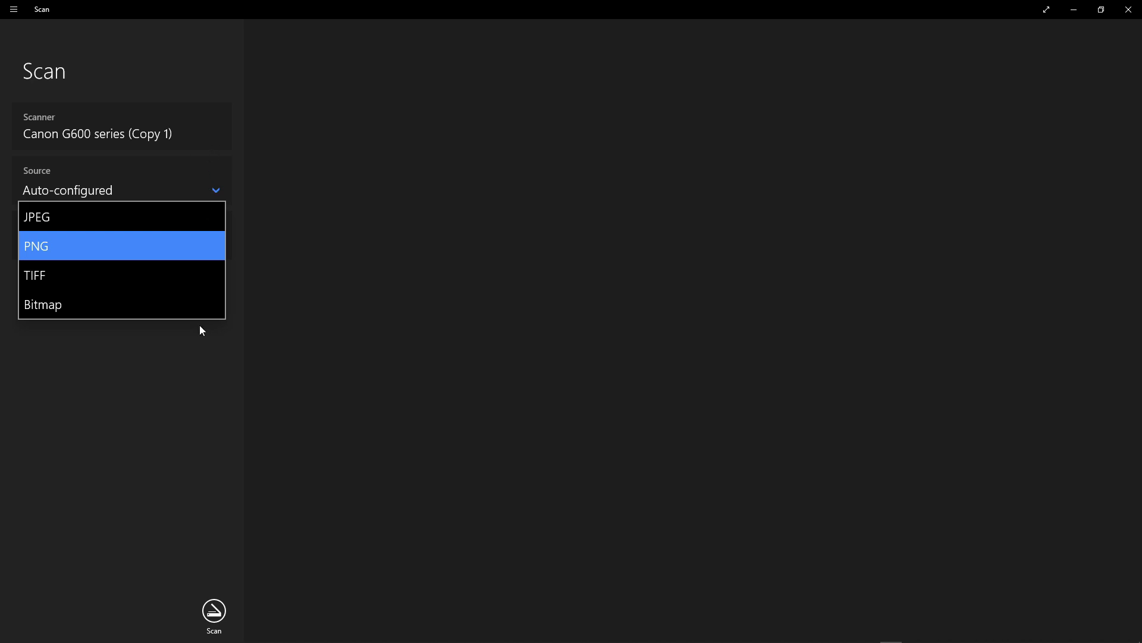
click(126, 227)
click(218, 246)
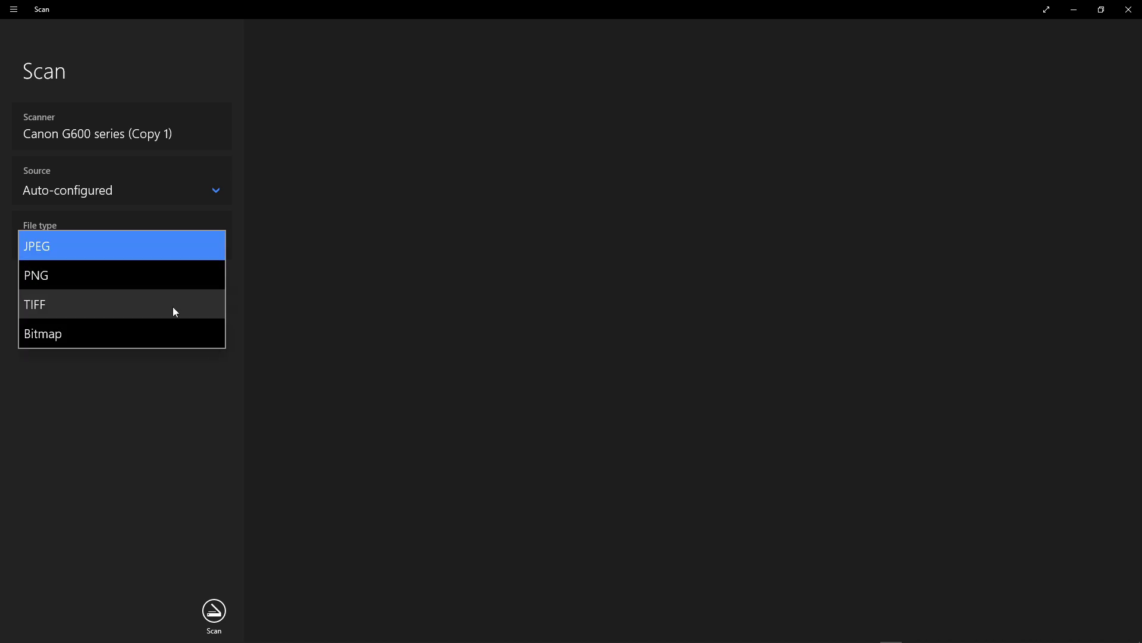
click(161, 278)
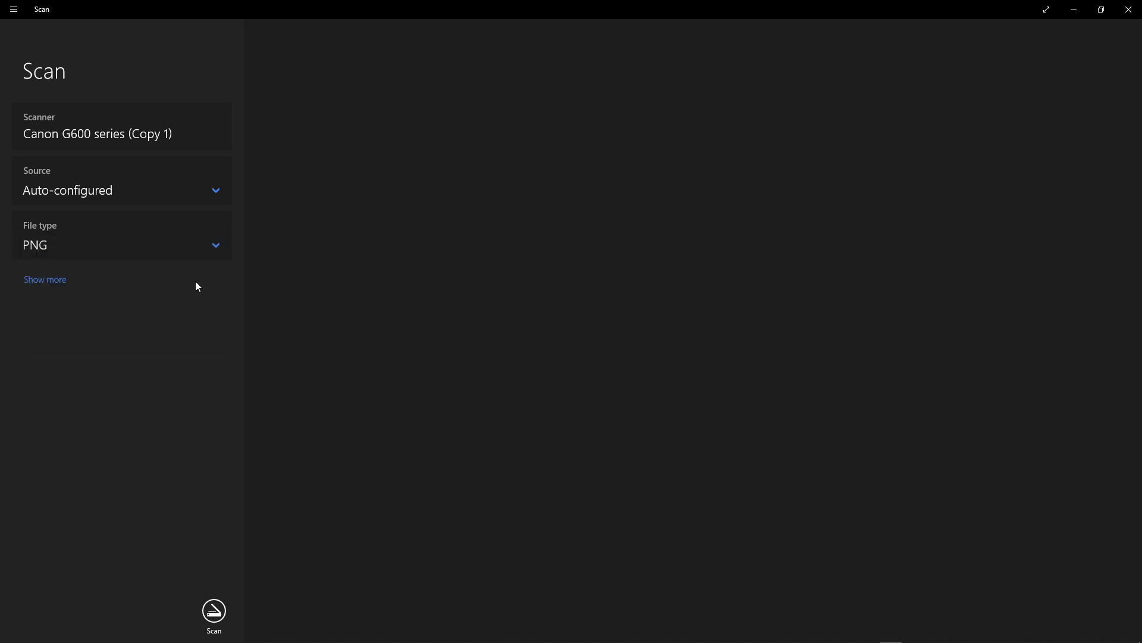
click(215, 617)
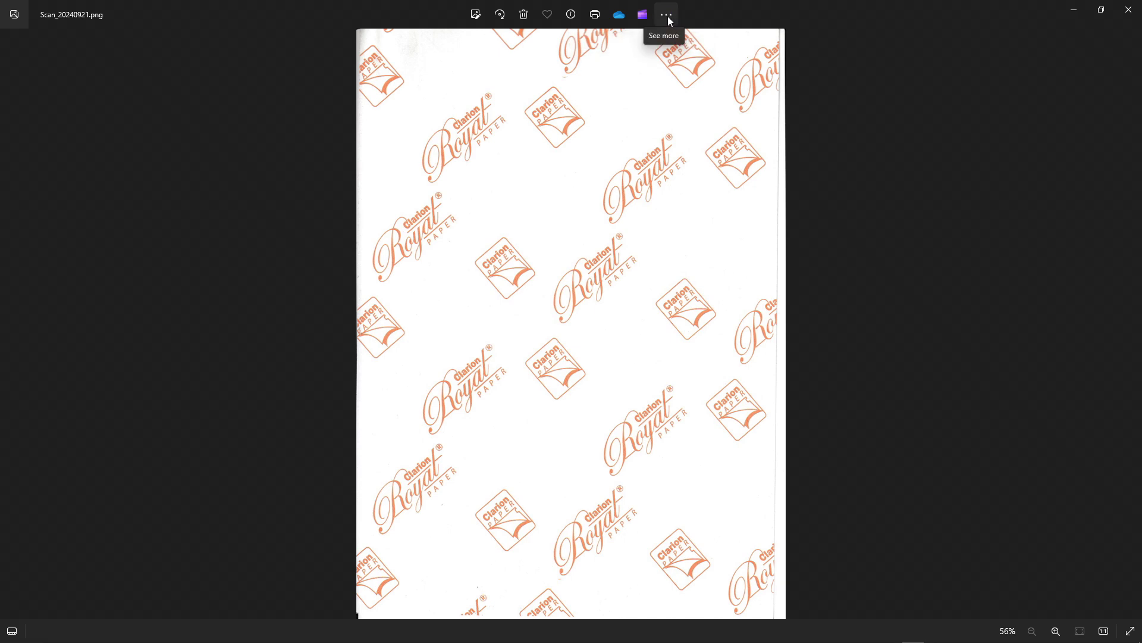
Open the more-options menu for the scanned image Scan_20240921.png.
click(668, 16)
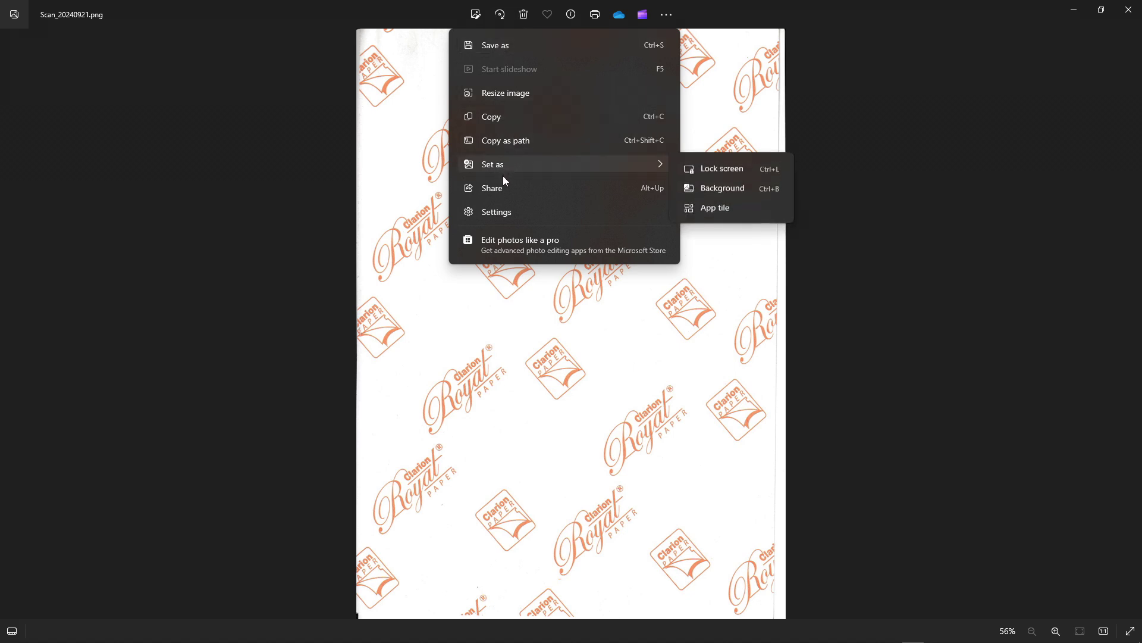
Review and close the Photos app settings, then choose Save as for the scan.
click(497, 217)
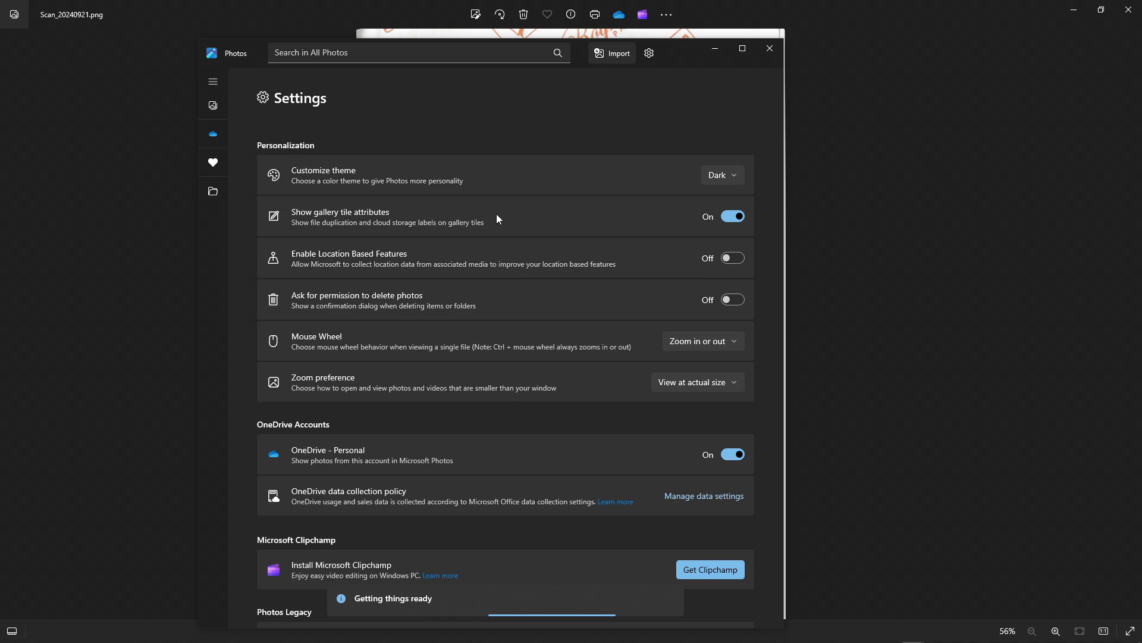
scroll(697, 380, down, 5)
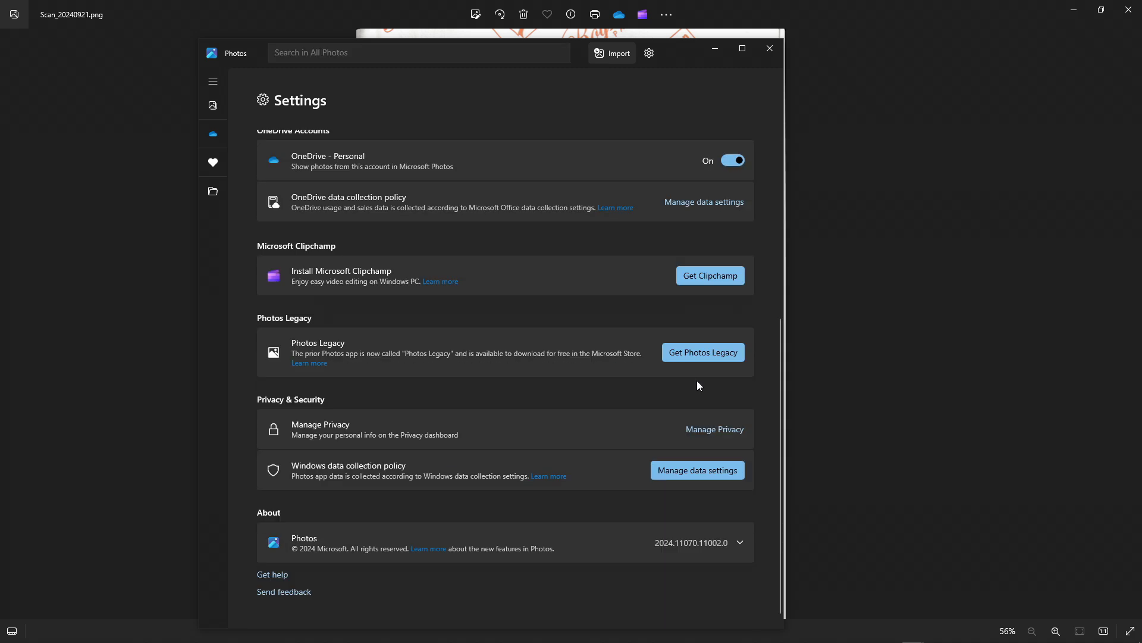
scroll(698, 381, up, 5)
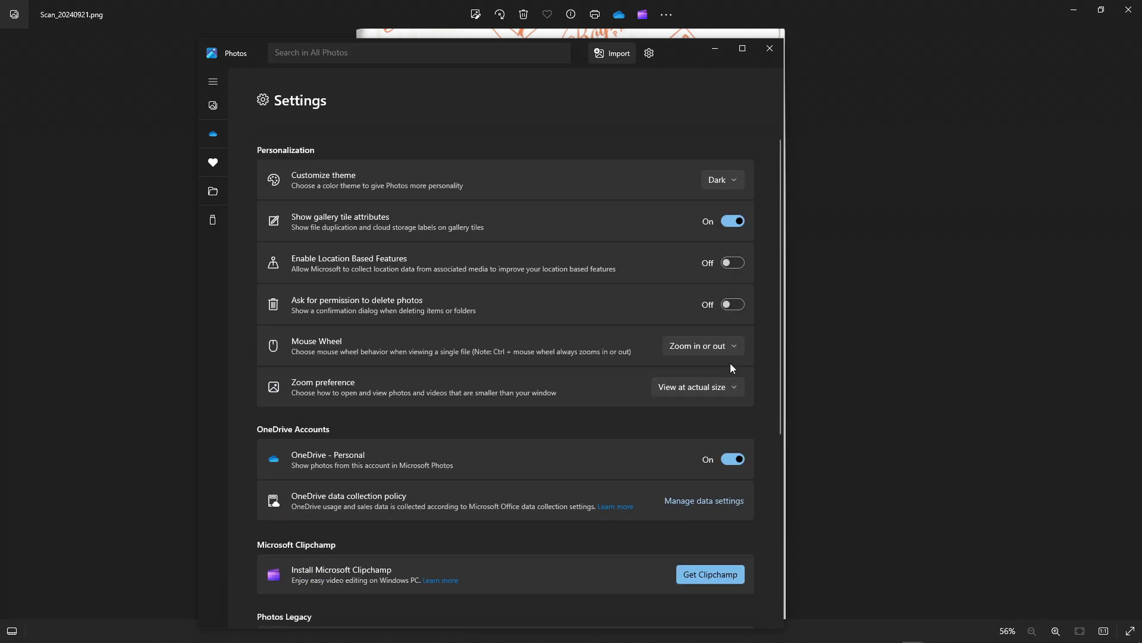
click(768, 48)
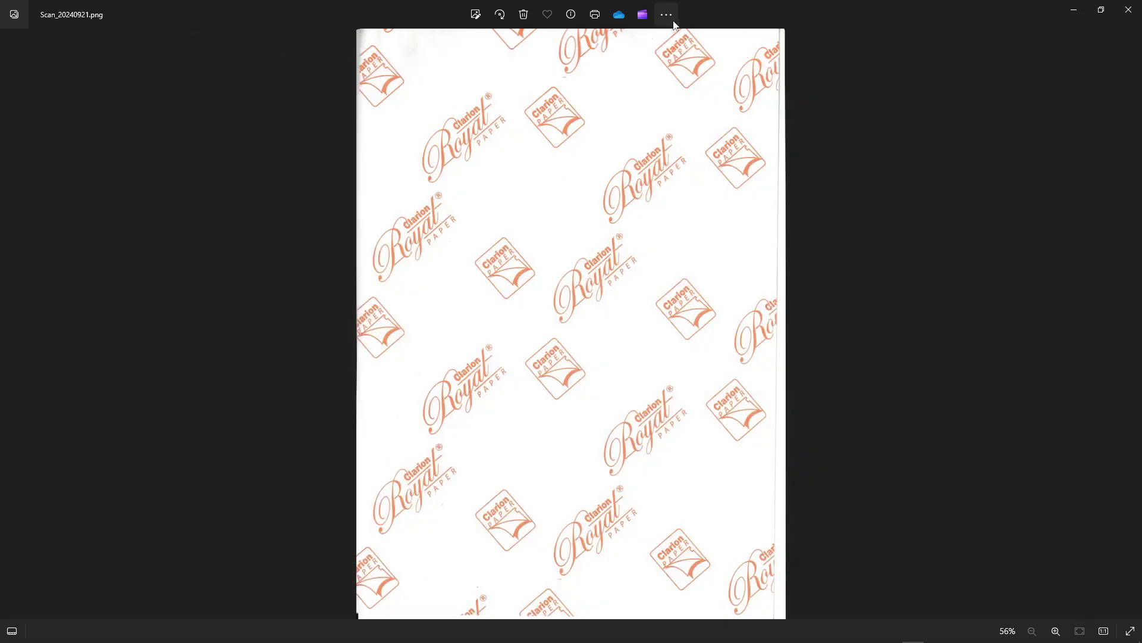
click(667, 14)
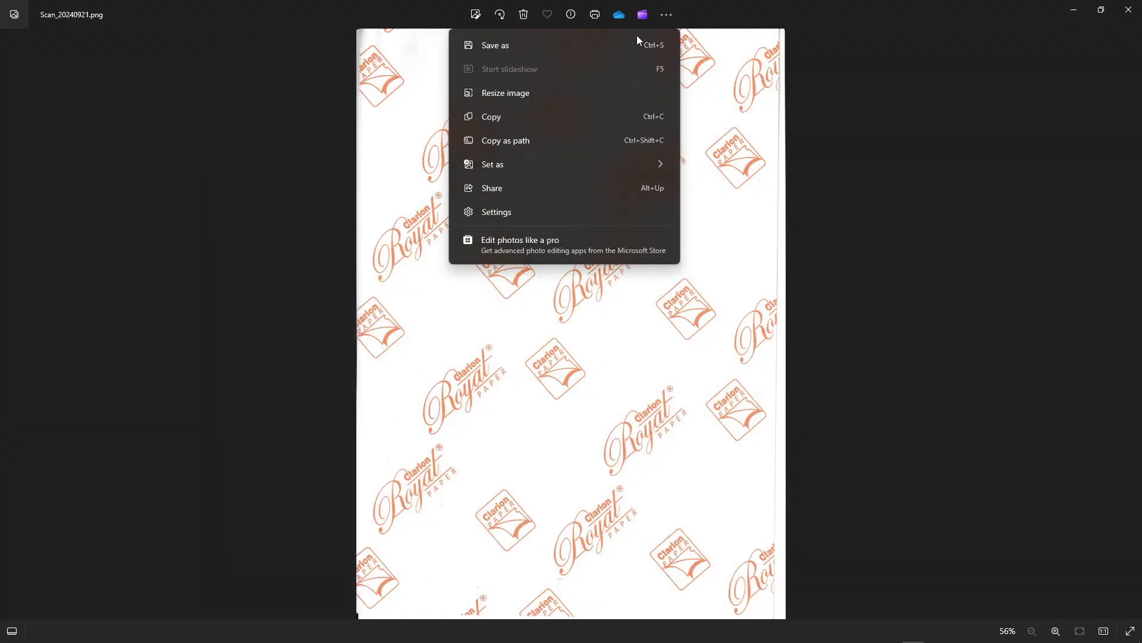
click(542, 47)
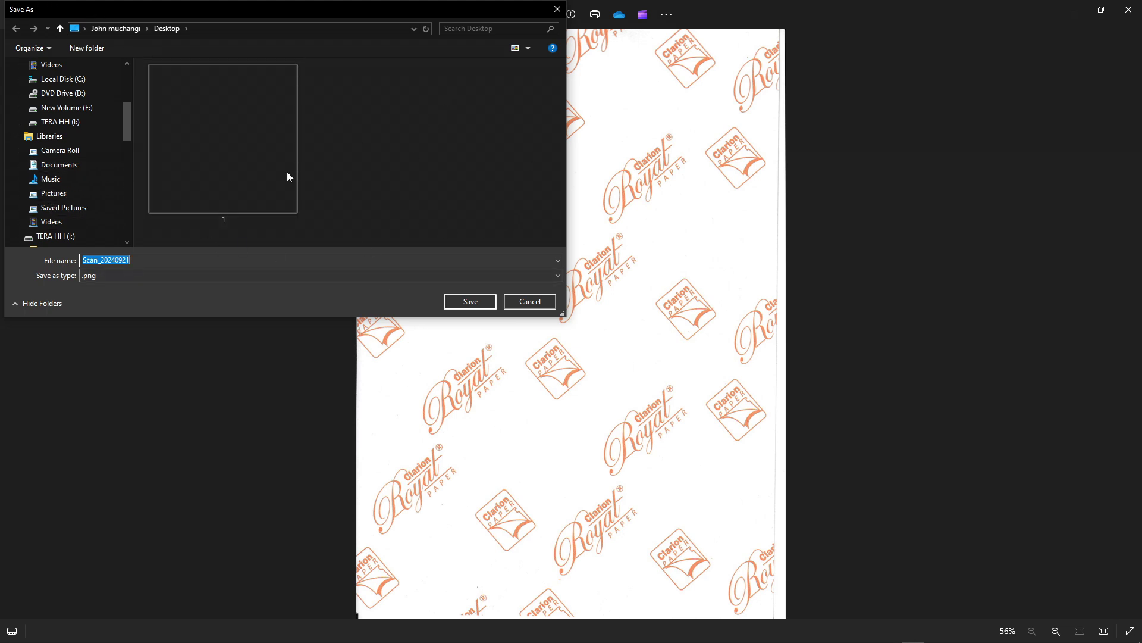
Browse Documents, TERA HH (I:) and This PC, settling on Desktop as the save location.
click(57, 165)
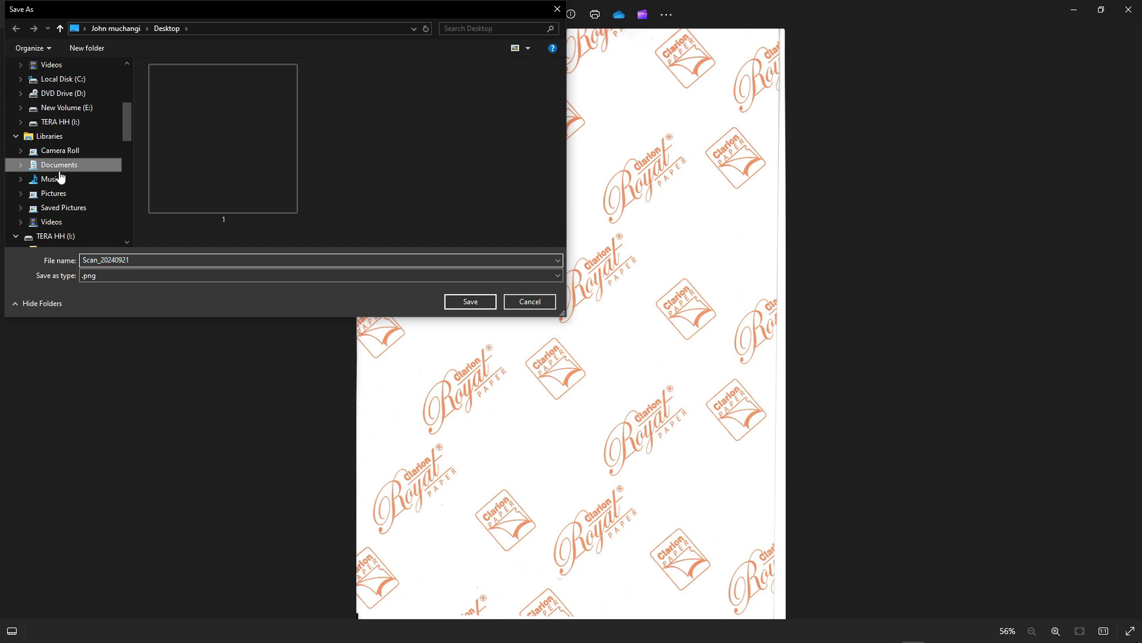
click(63, 124)
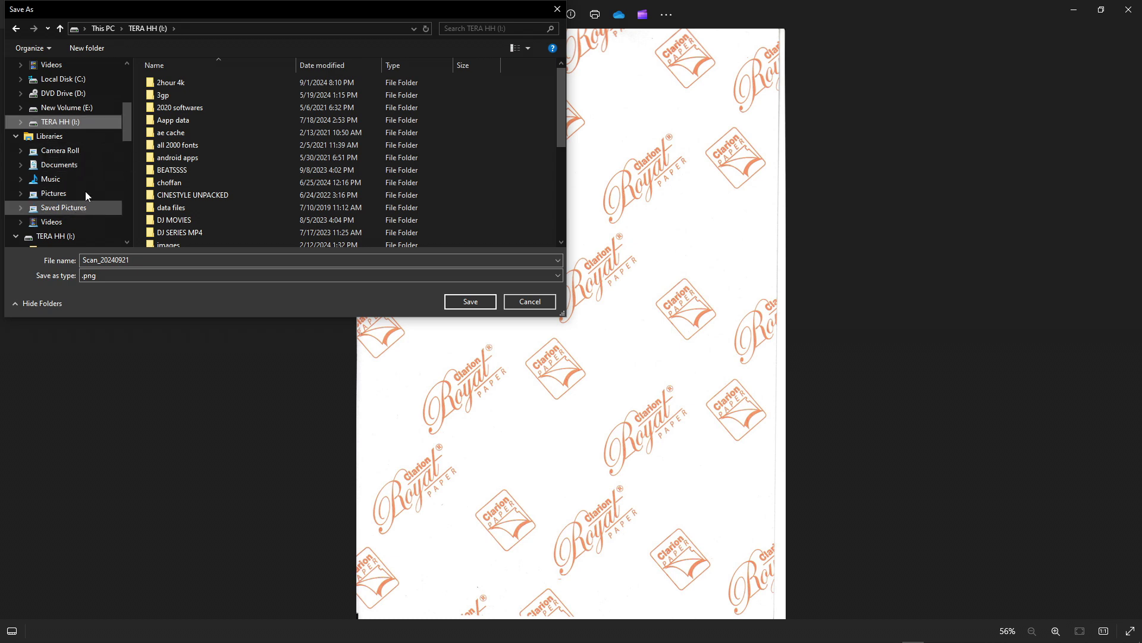
drag(123, 115, 133, 93)
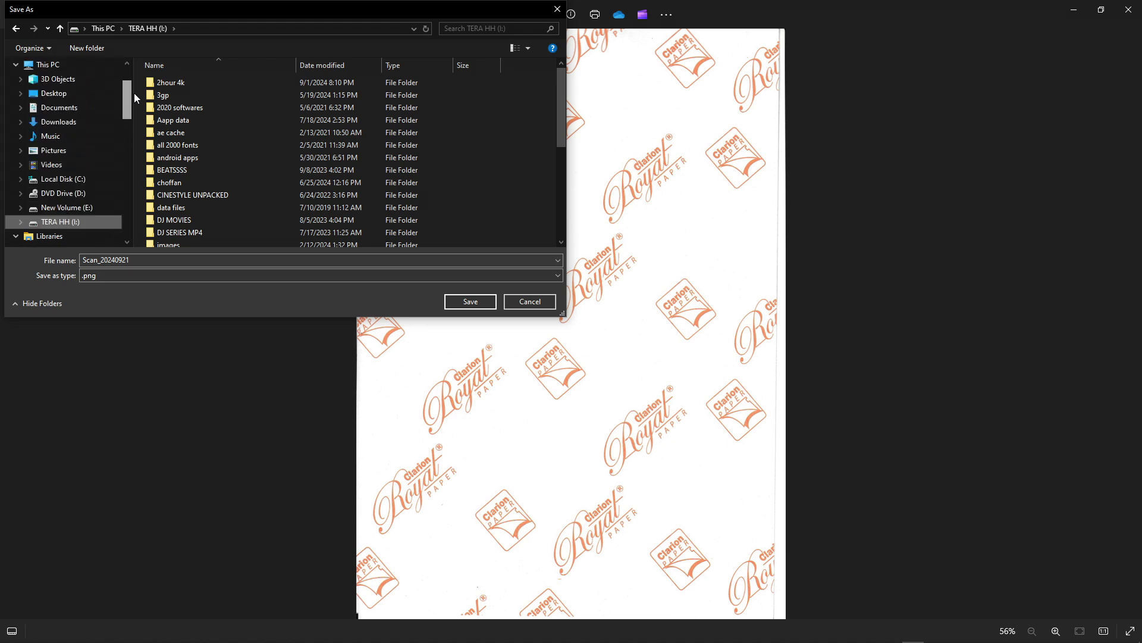
click(47, 67)
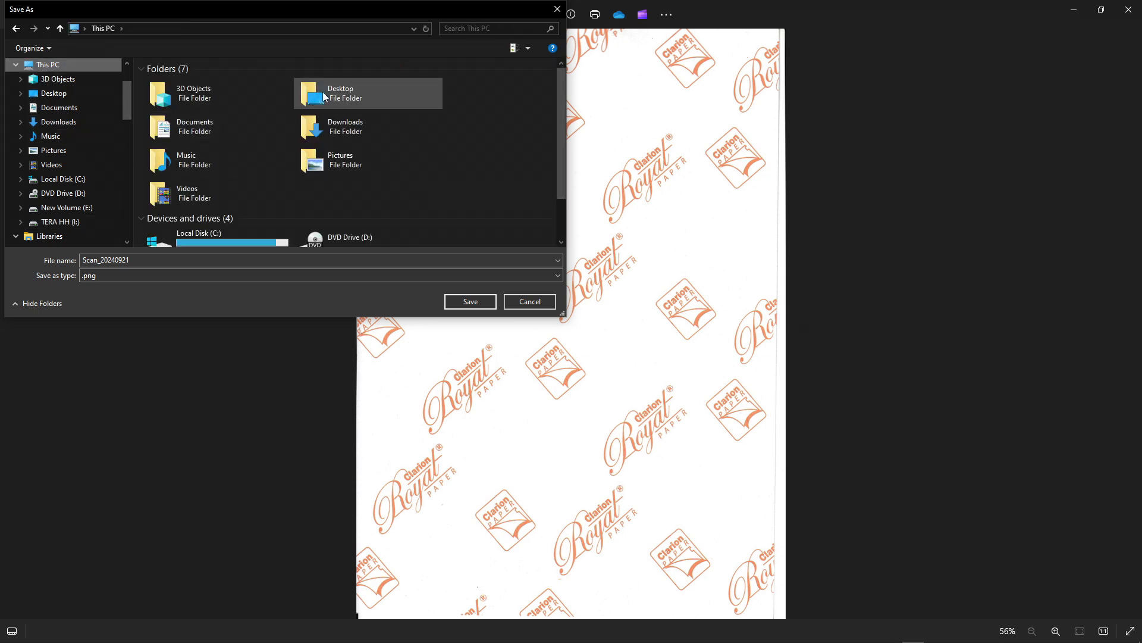
click(324, 97)
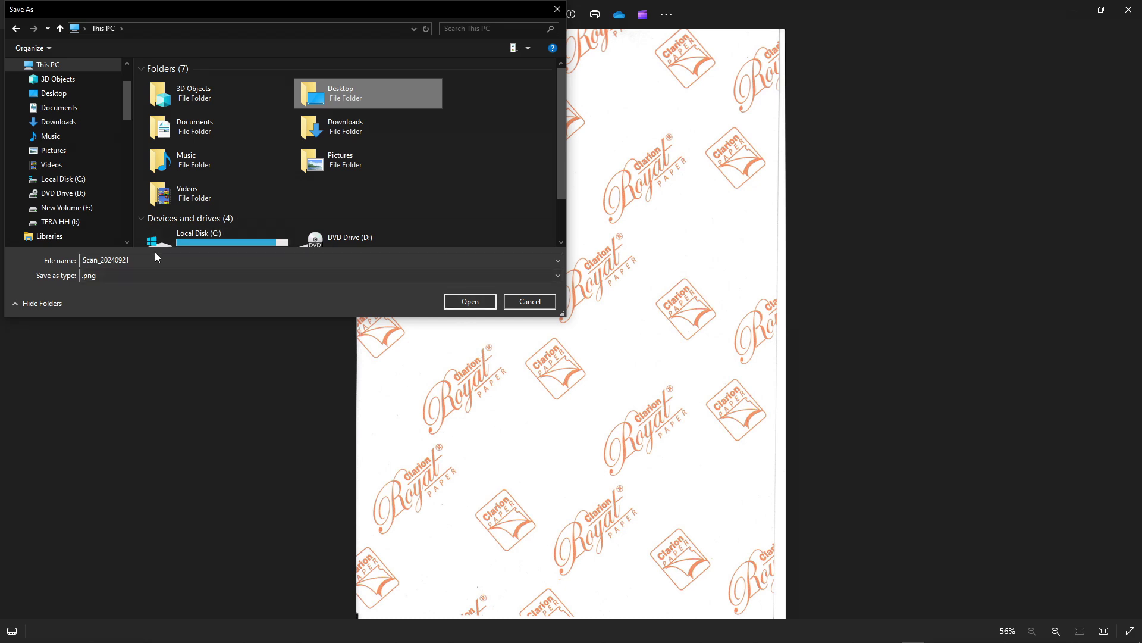
Replace the file name with 'photo' and attempt to save.
drag(158, 258, 85, 263)
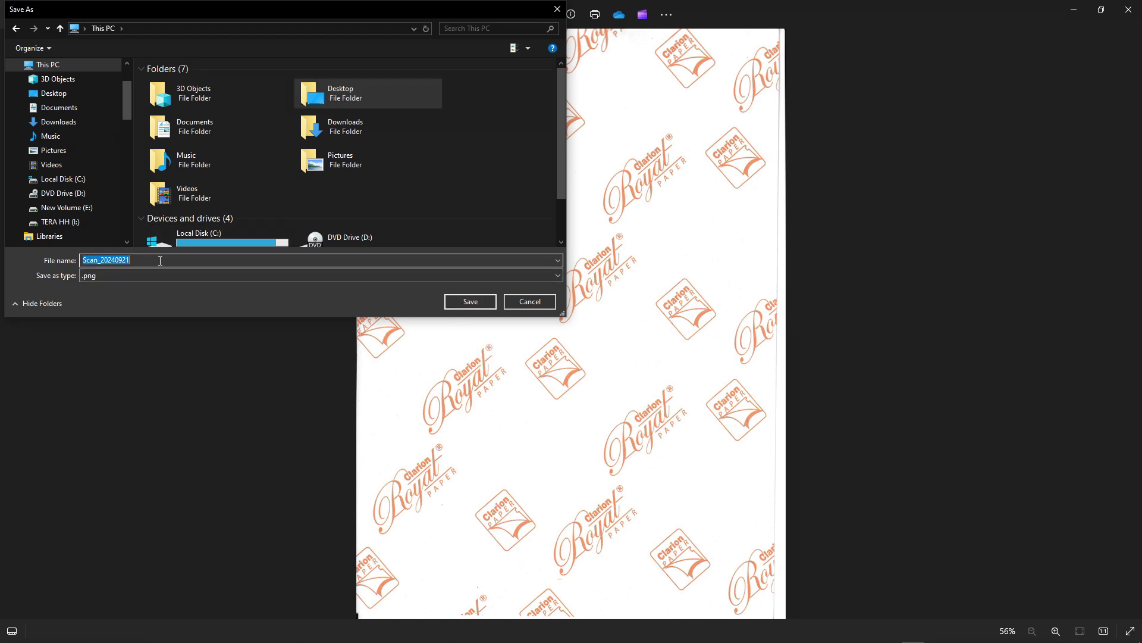
text(photo)
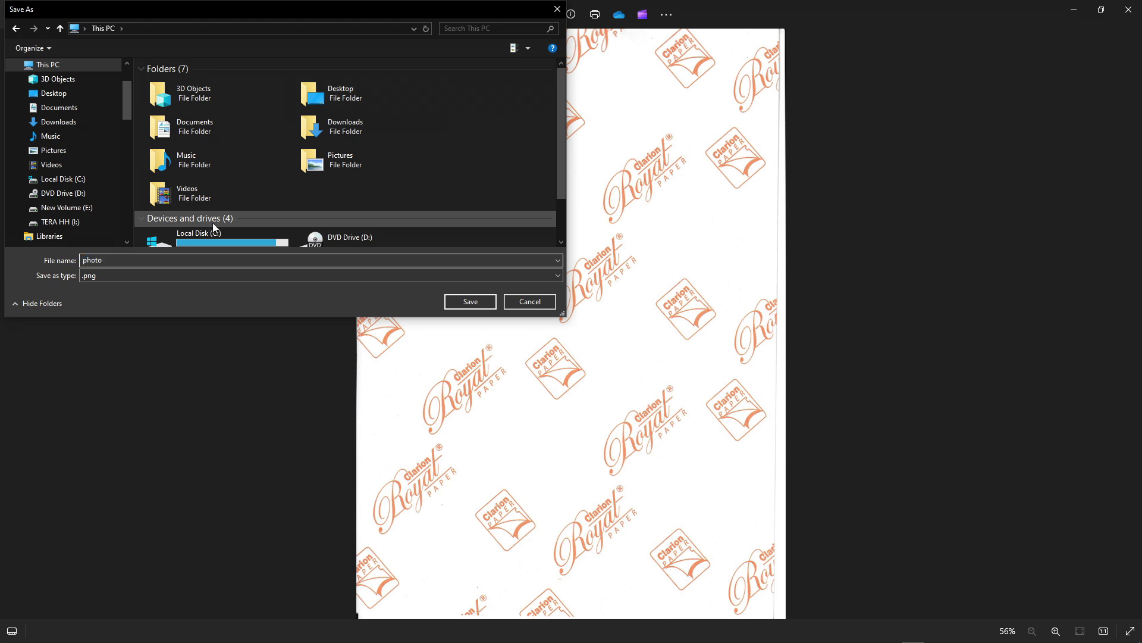
click(470, 300)
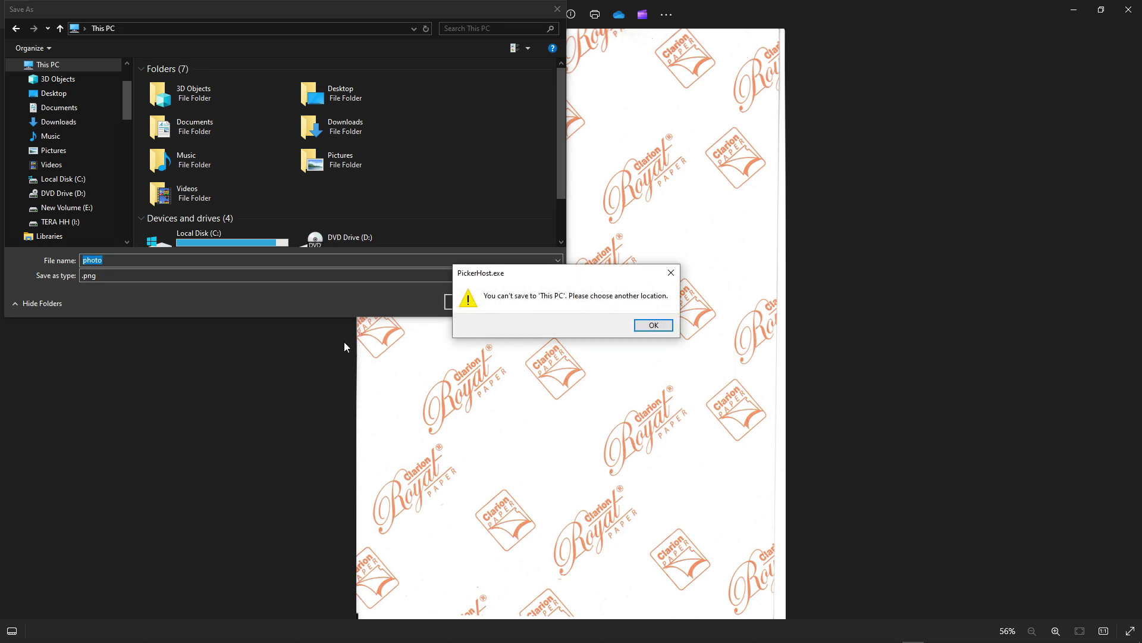
Dismiss the warning, save the scan as photo in I:\today, and close the viewer.
click(664, 325)
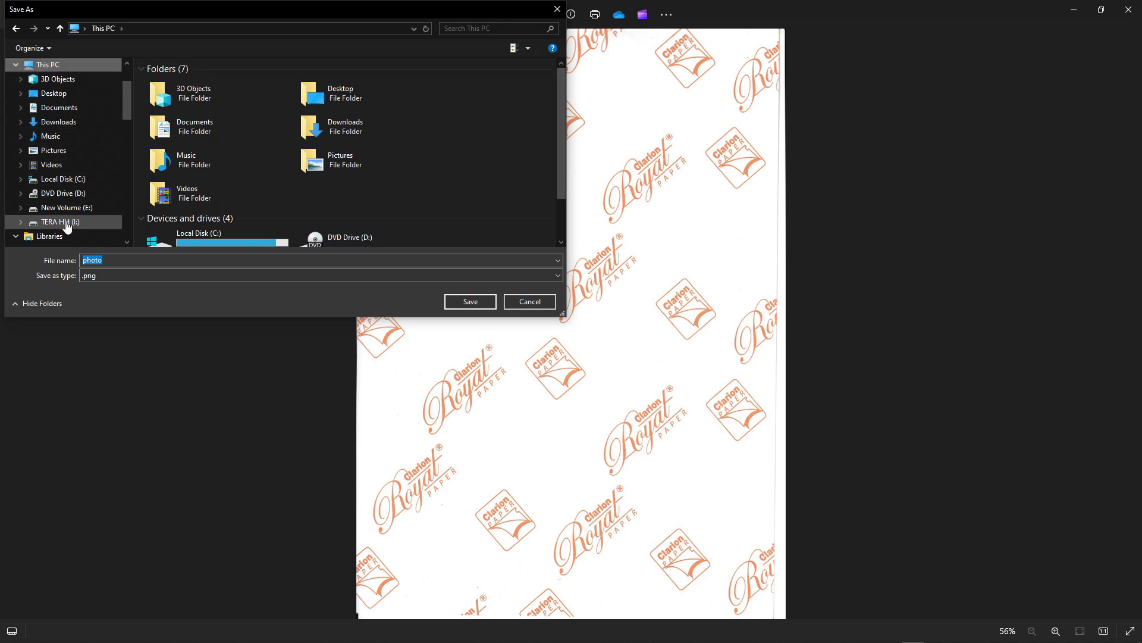
click(67, 225)
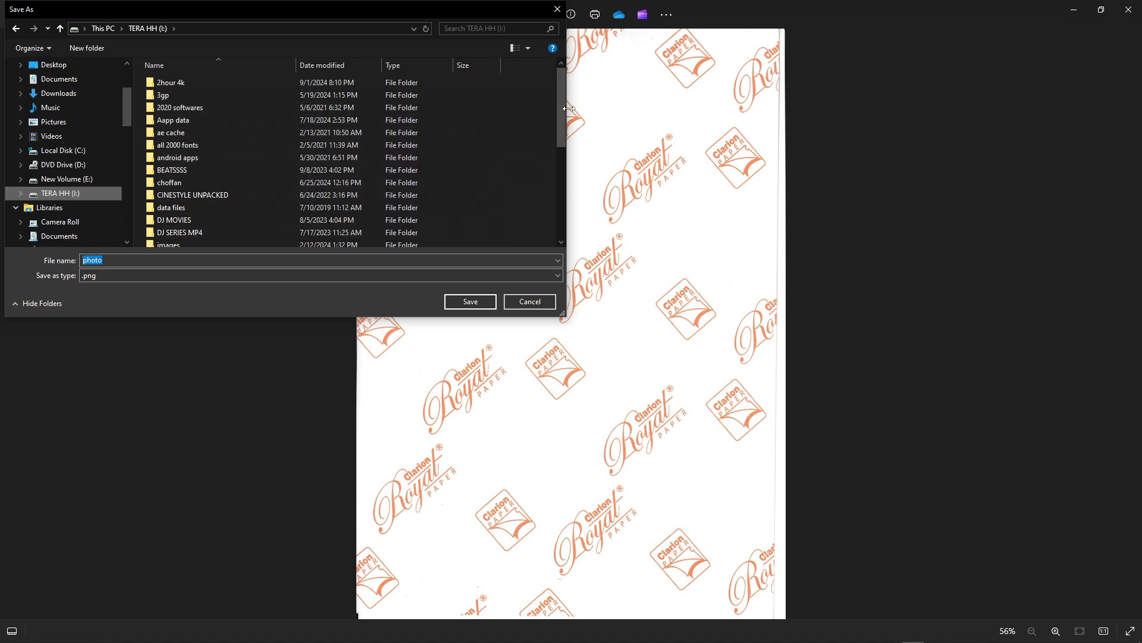
drag(562, 117, 580, 221)
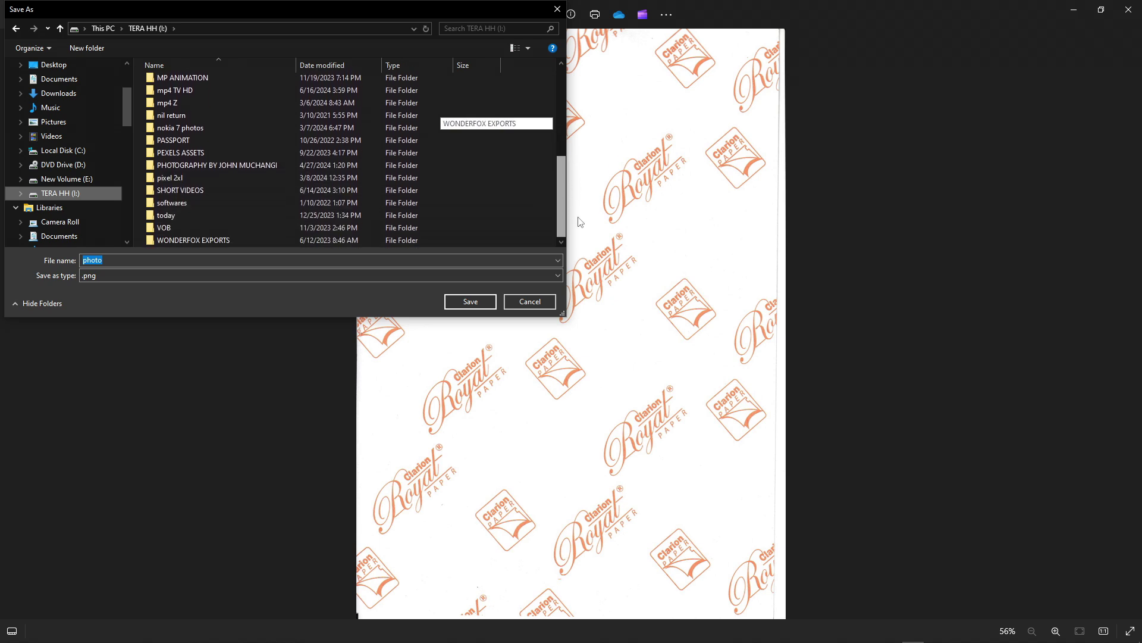
click(165, 219)
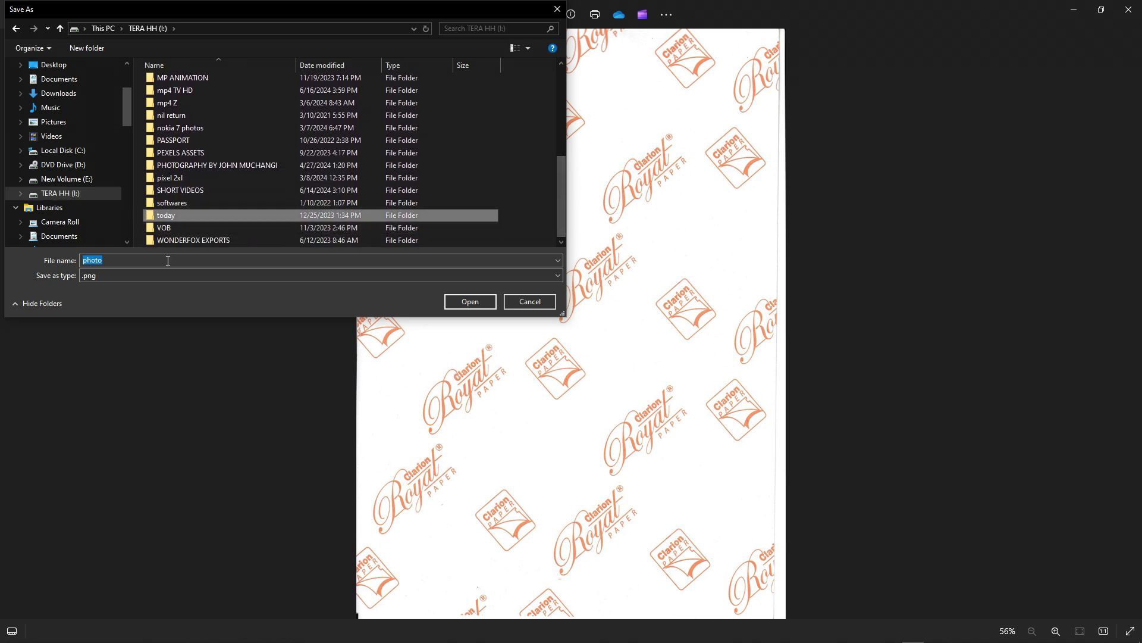
click(463, 302)
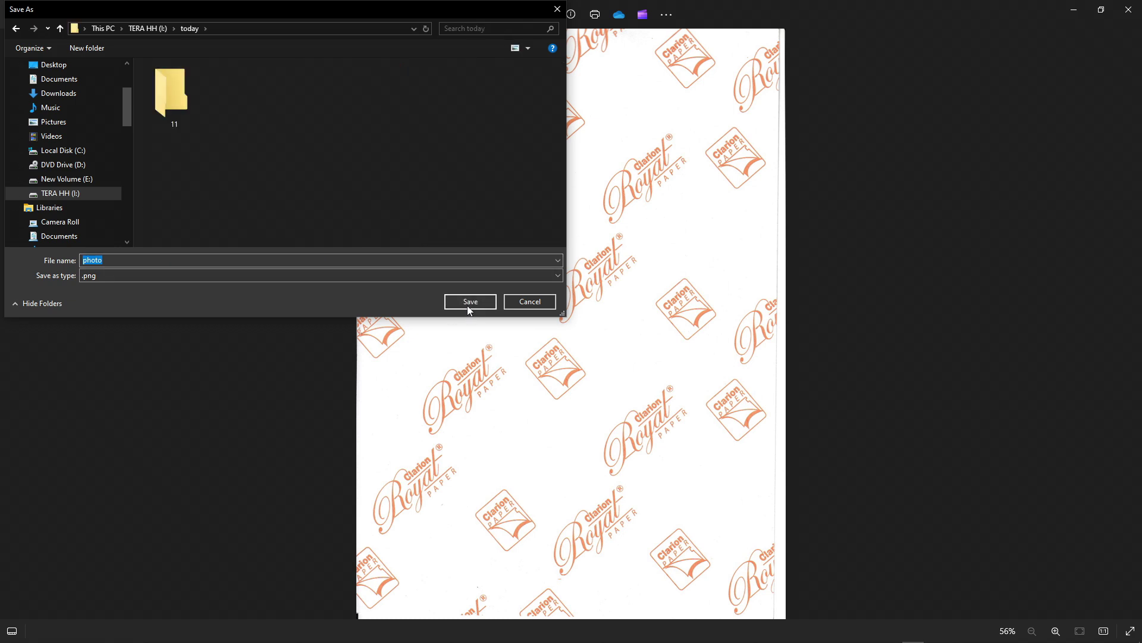
click(467, 304)
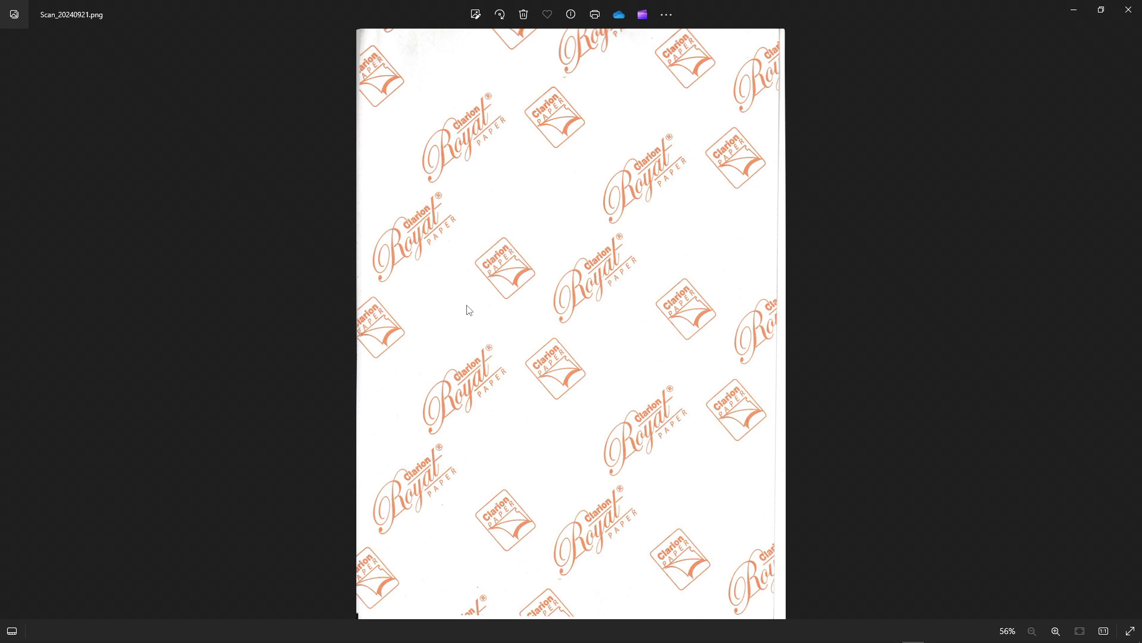
click(1128, 14)
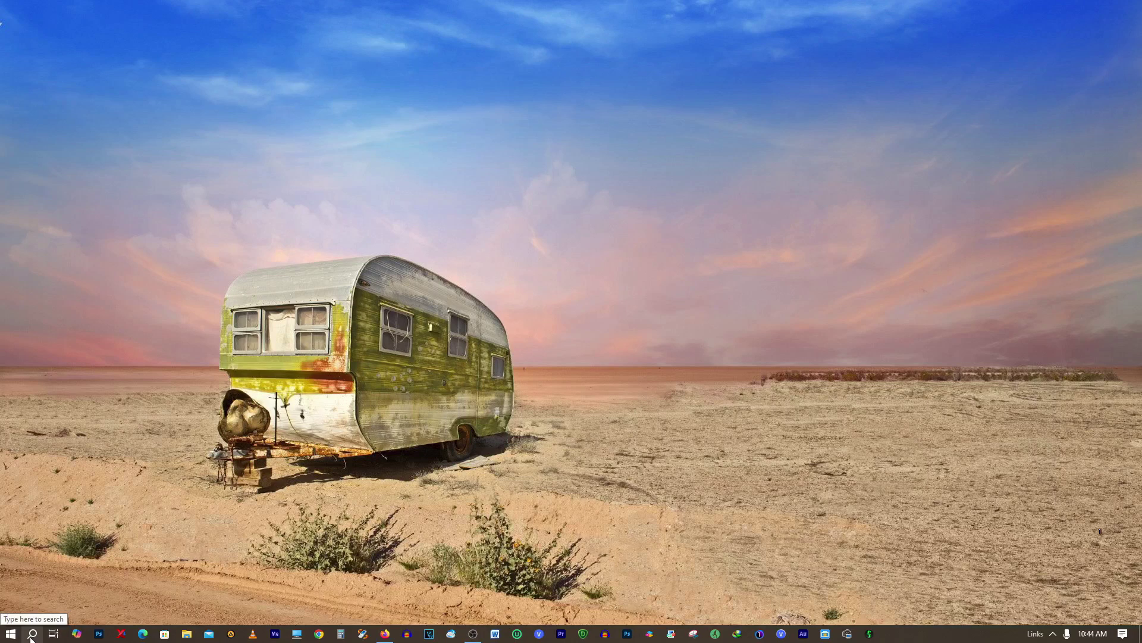
Open Printers & scanners from the Start menu and search for a printer or scanner to add.
click(11, 634)
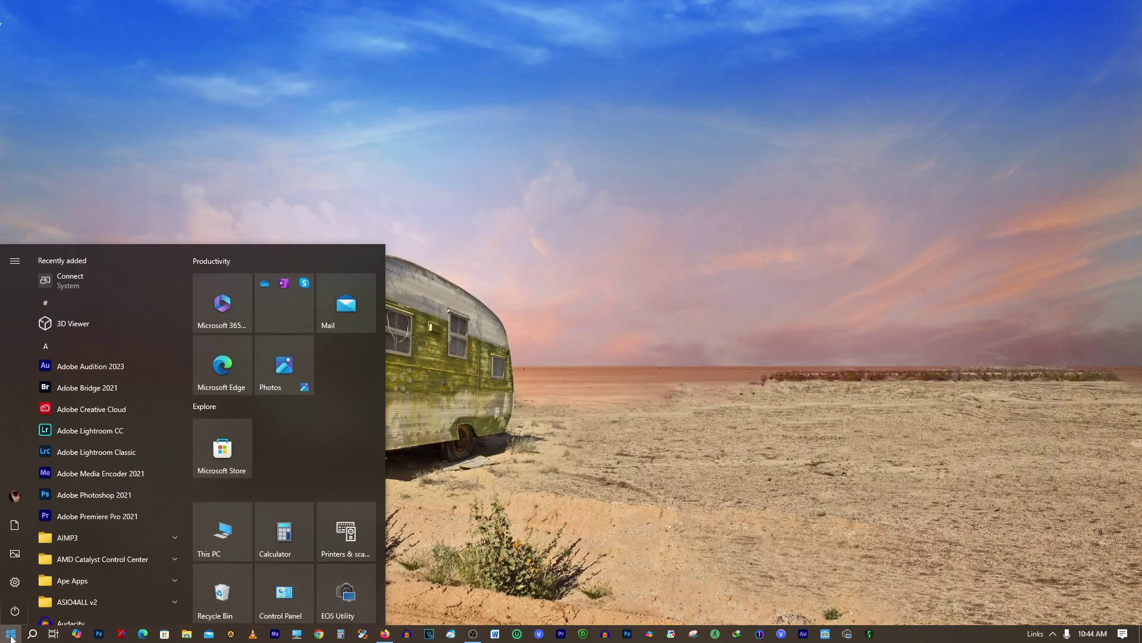
click(344, 543)
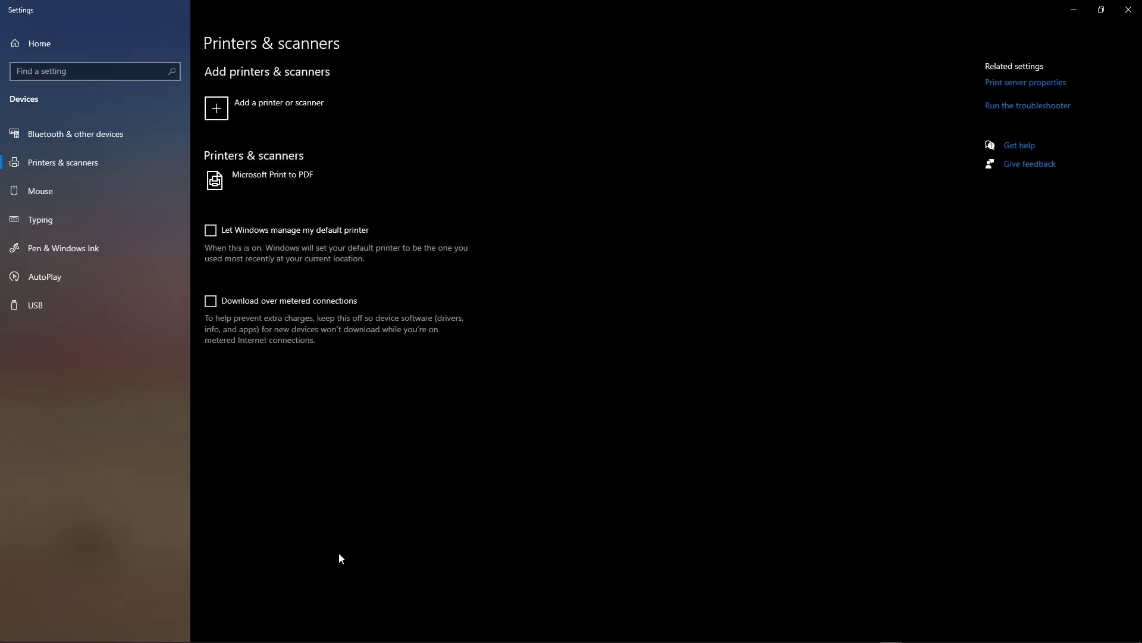
click(221, 113)
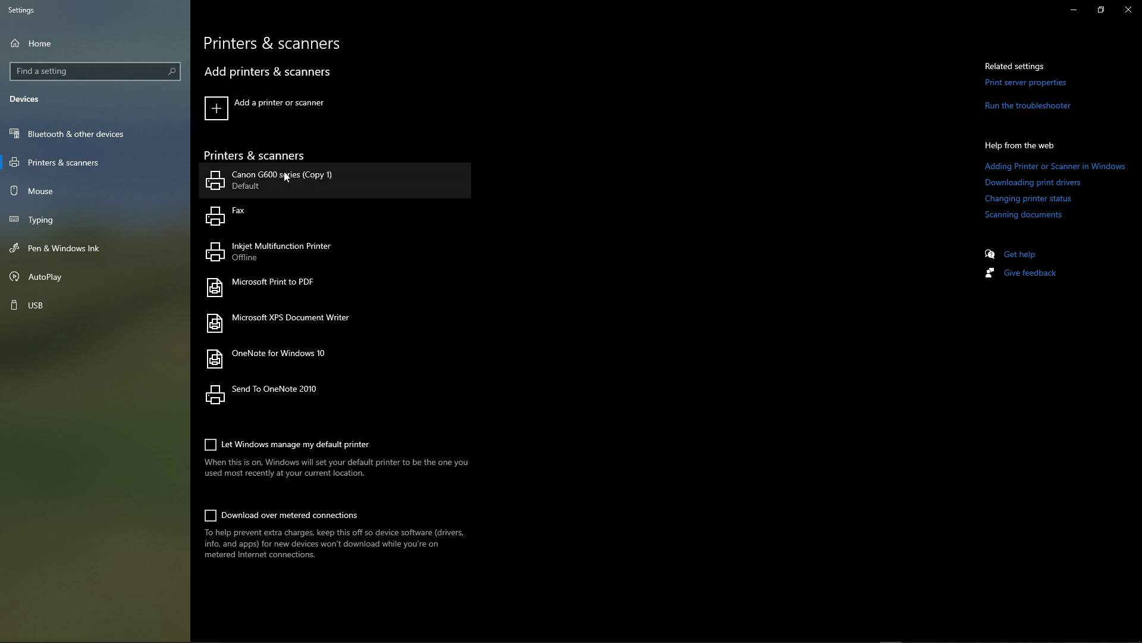
Open Manage for Canon G600 series (Copy 1) and switch to its scanner function.
click(268, 180)
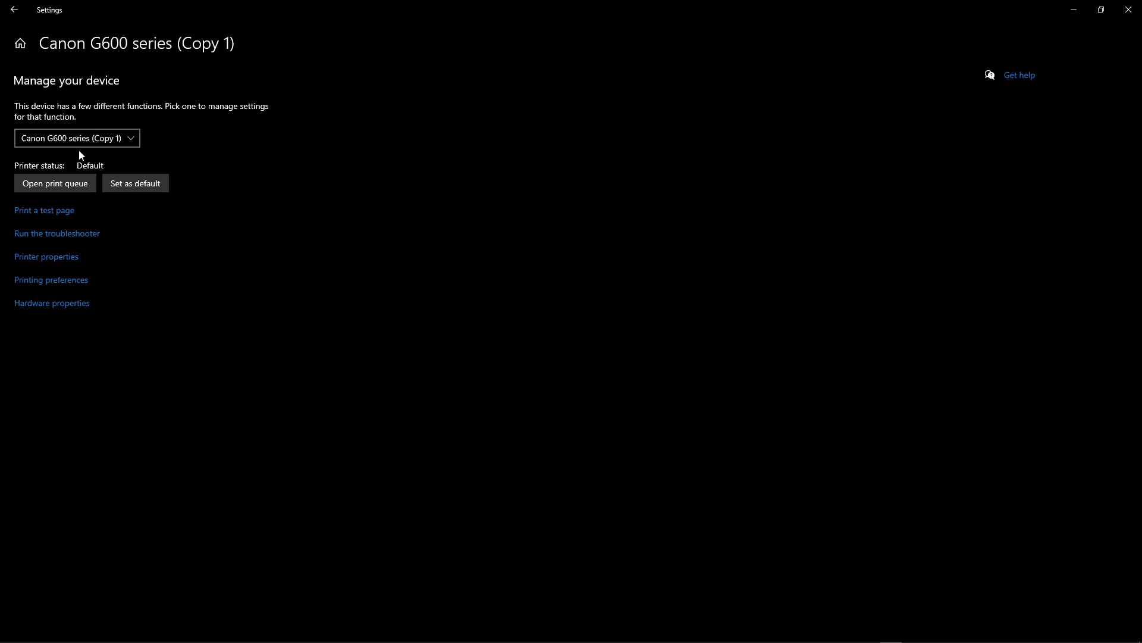
click(133, 139)
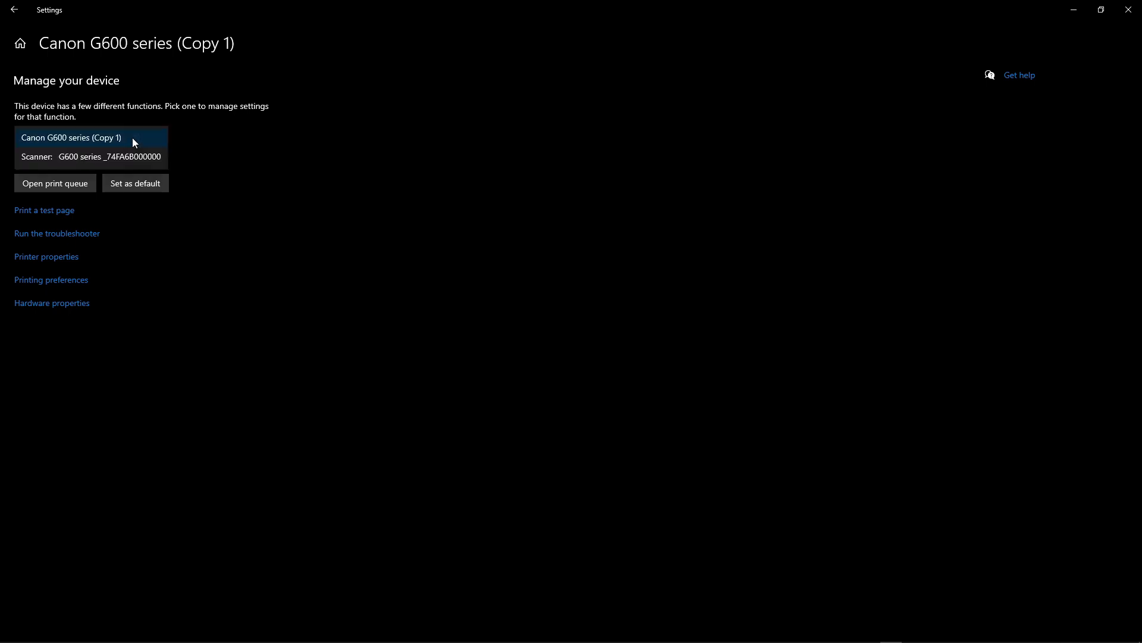
click(70, 160)
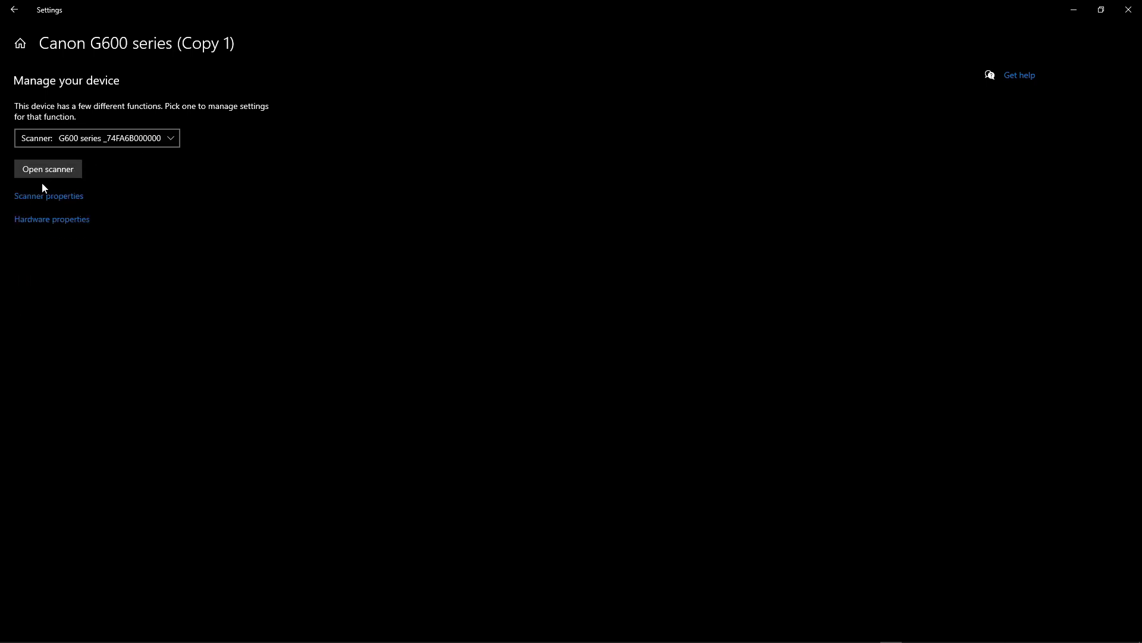